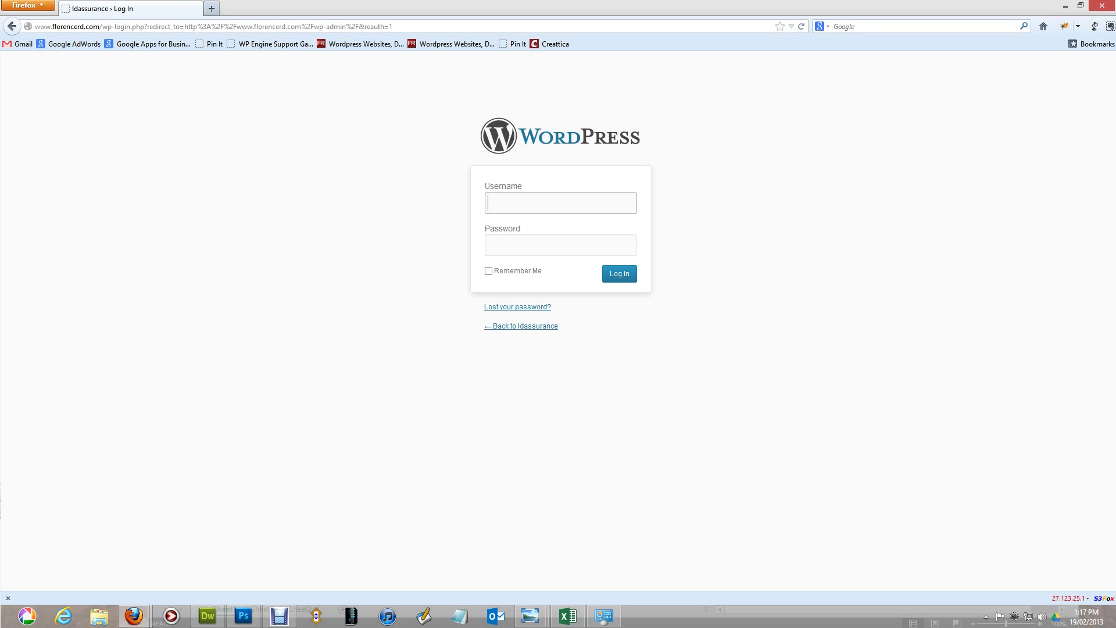
Step: Change the site address path to wp-admin to load the admin login page
left_click(102, 27)
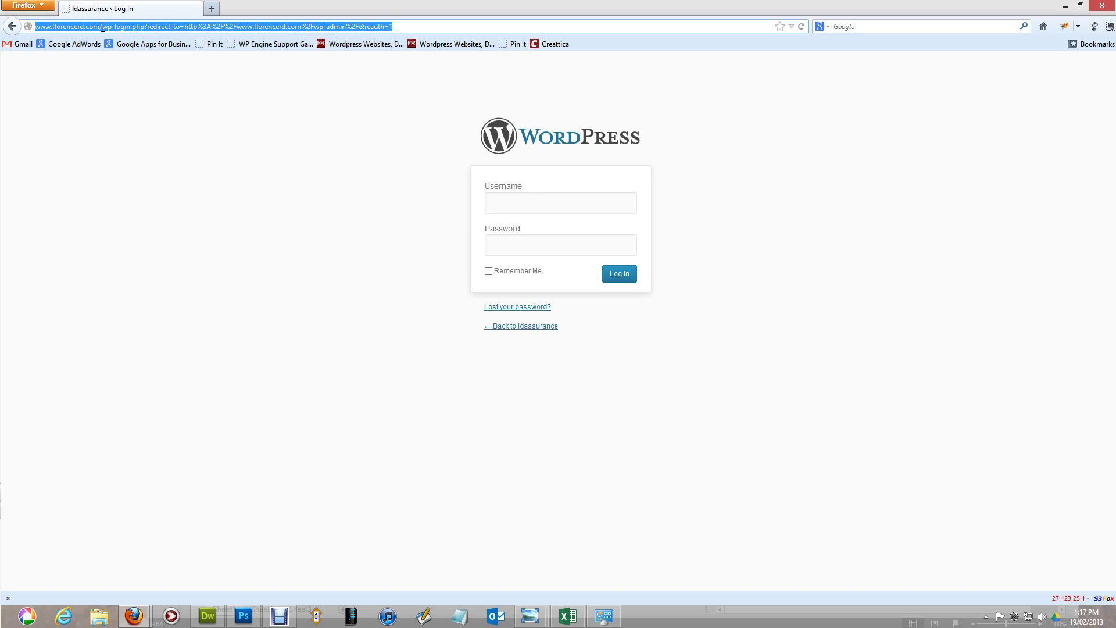
left_click(102, 26)
left_click_drag(102, 27, 436, 27)
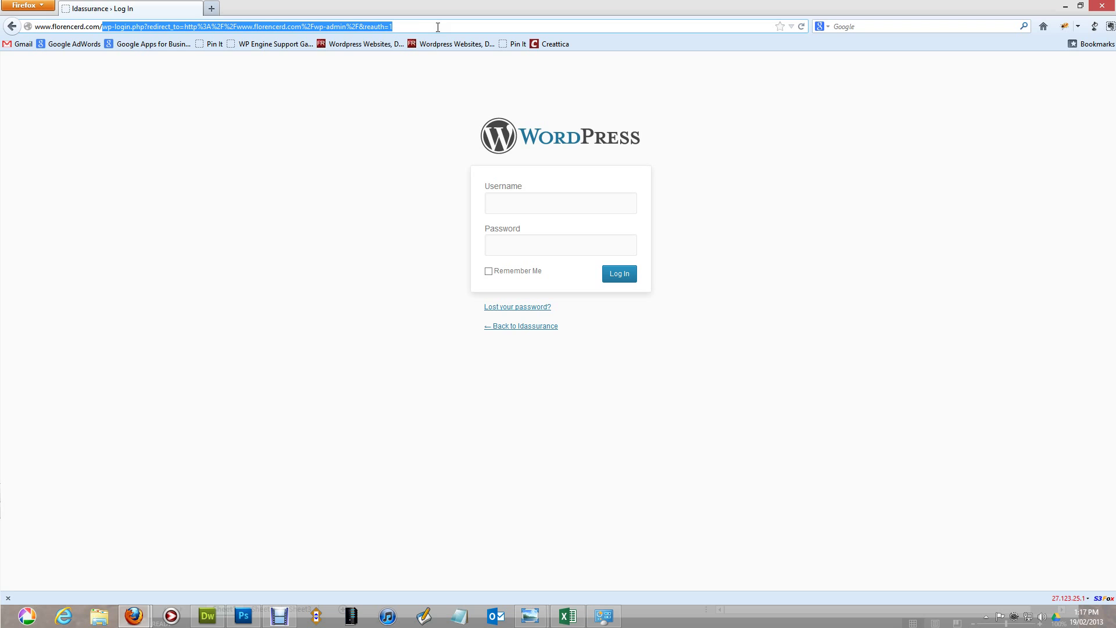
type("wp-admin")
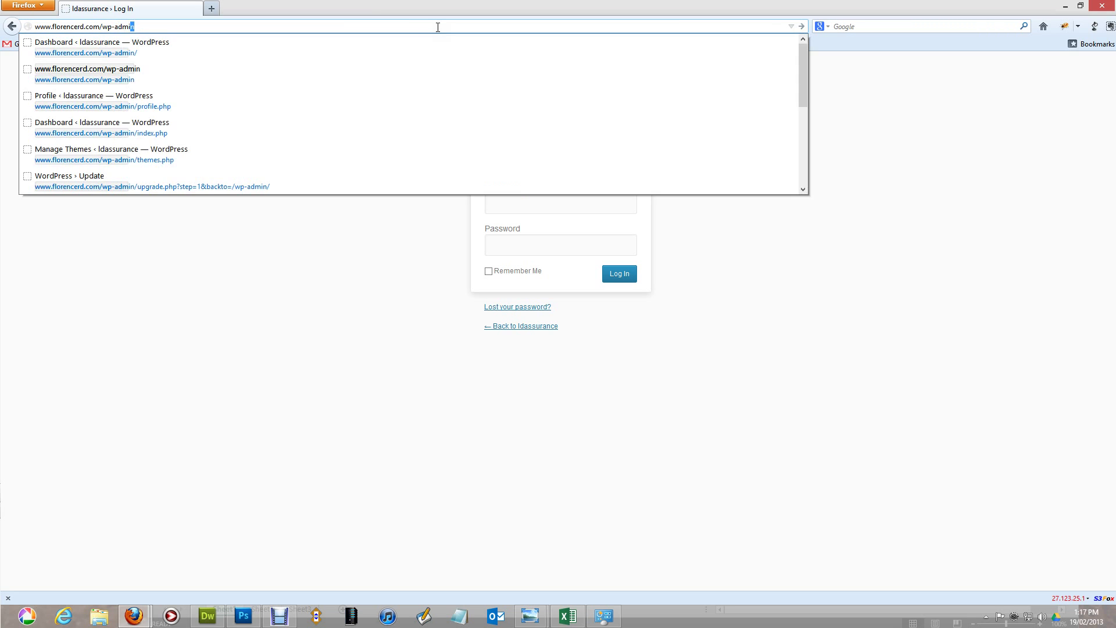
key("Return")
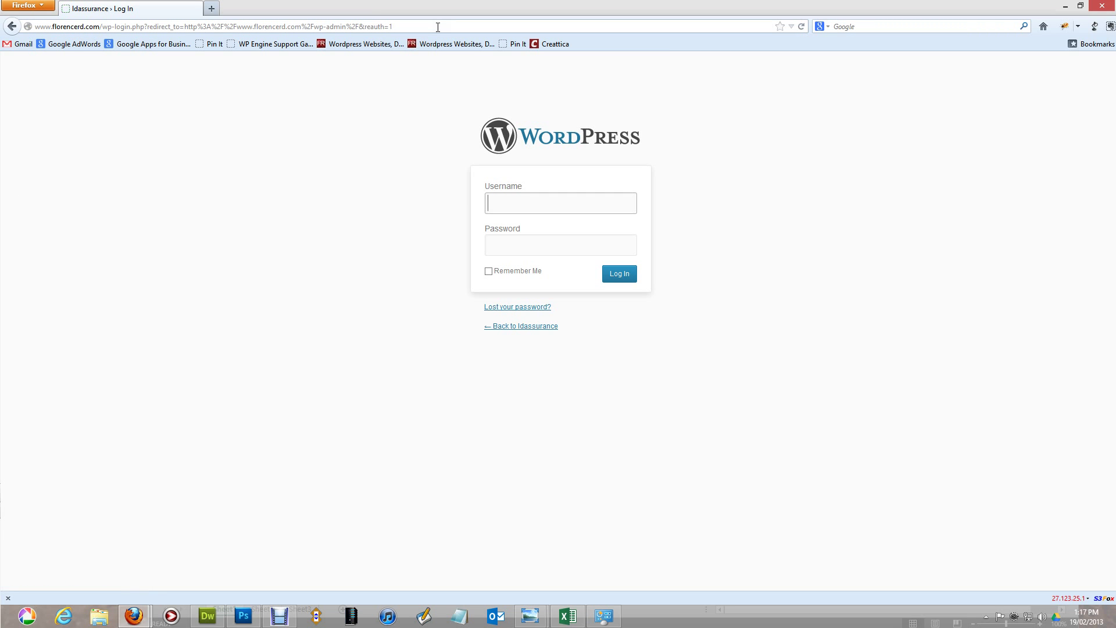
Step: Sign in with the administrator username and password
left_click(549, 209)
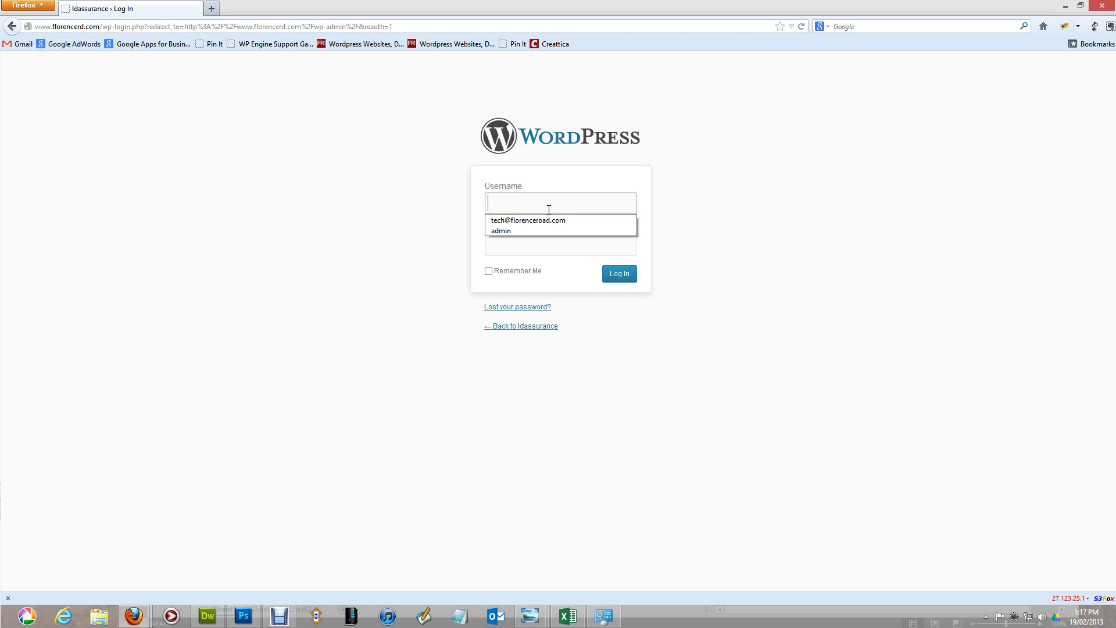
type("admin")
key("Tab")
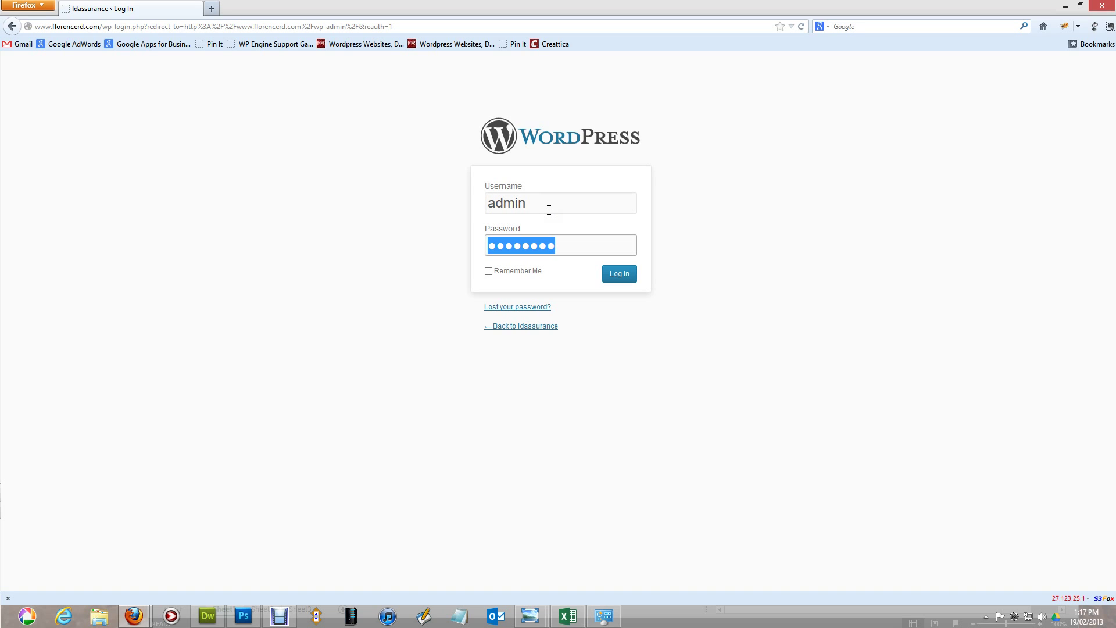
type("********")
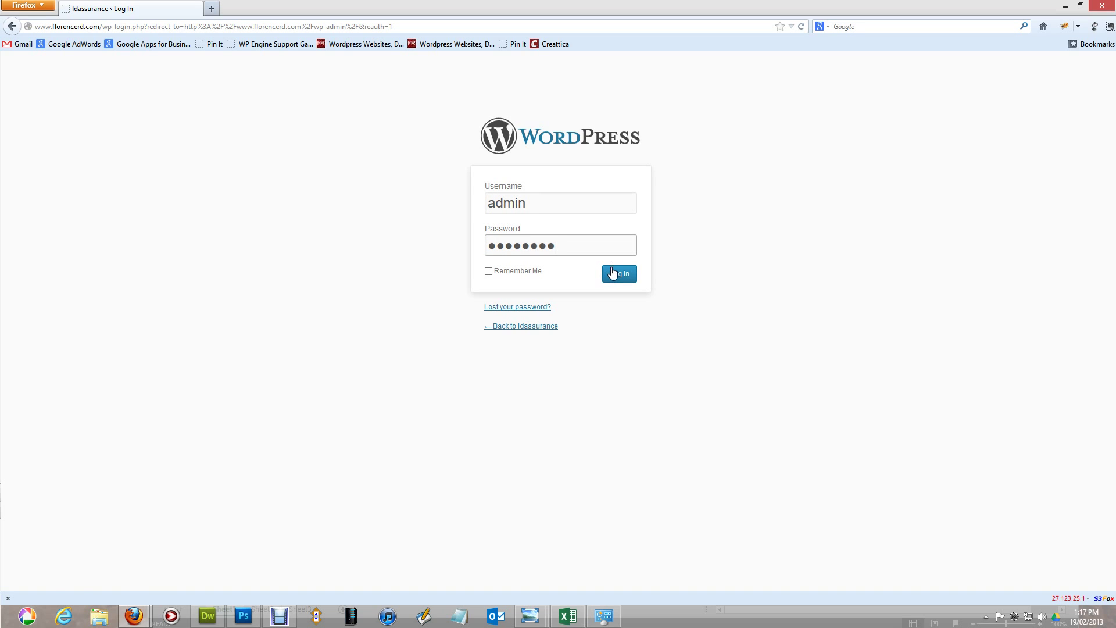
left_click(613, 273)
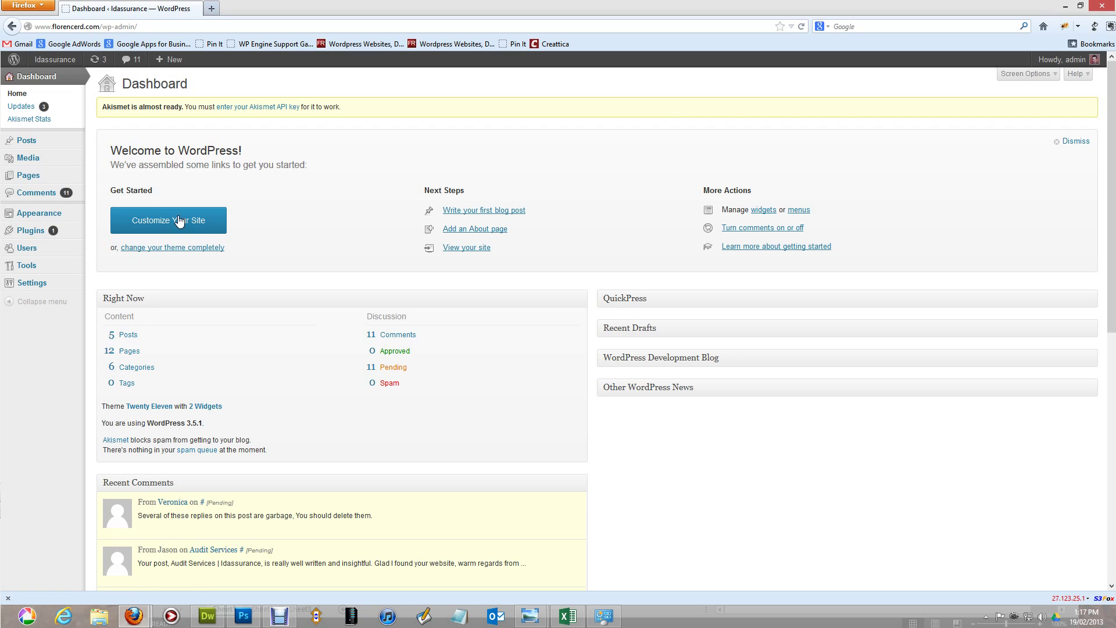
Step: Dismiss the Welcome to WordPress panel at the top of the Dashboard
left_click(1076, 141)
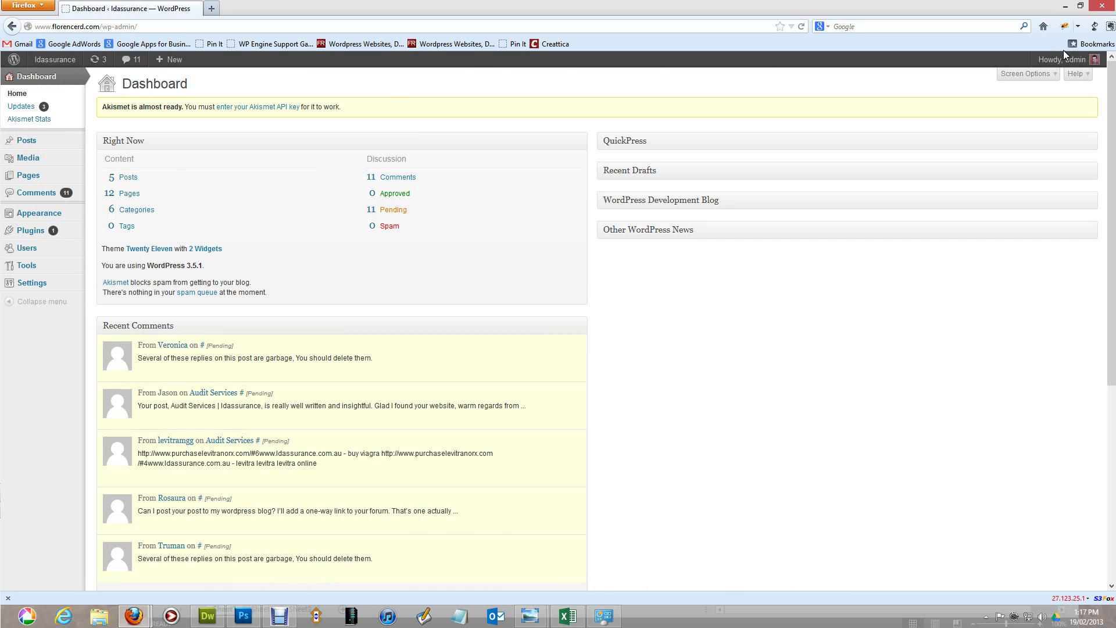
mouse_move(1061, 59)
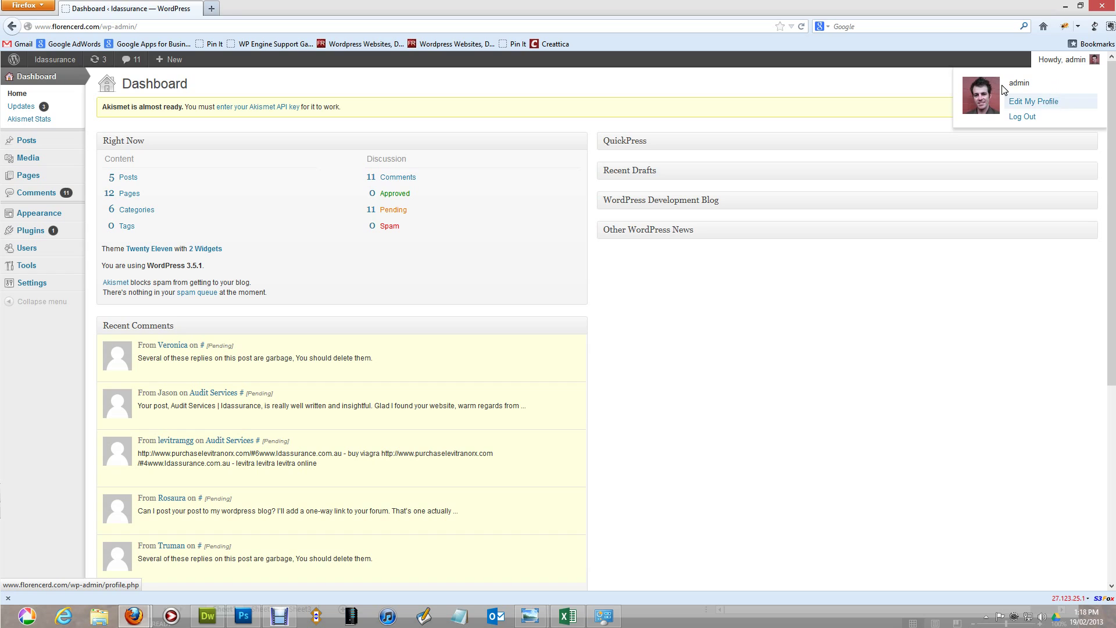
mouse_move(170, 62)
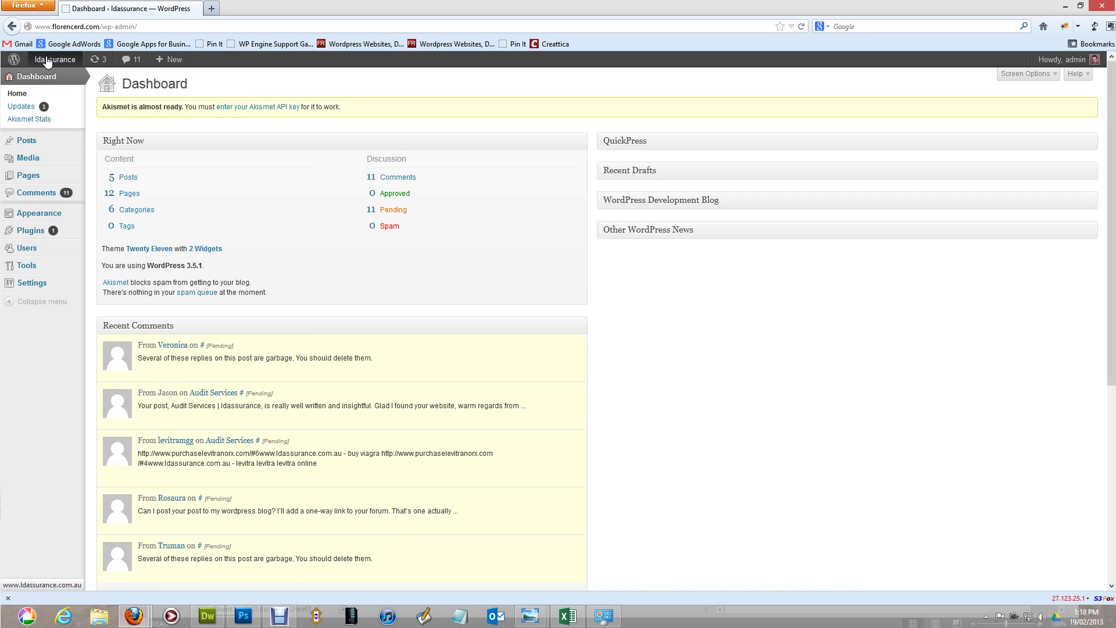
mouse_move(55, 61)
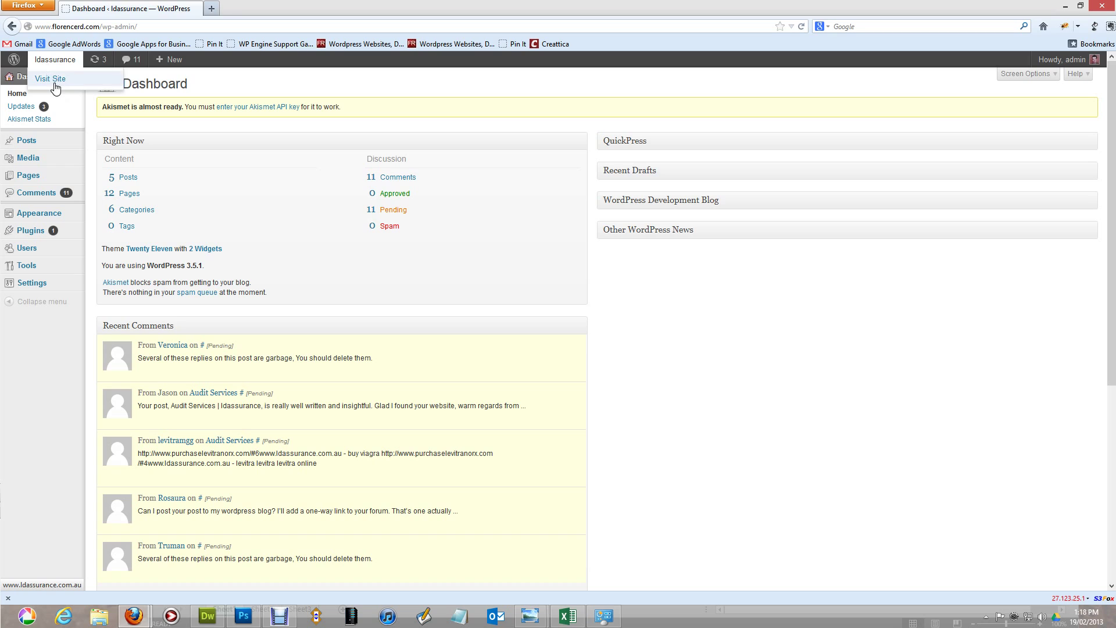
mouse_move(14, 61)
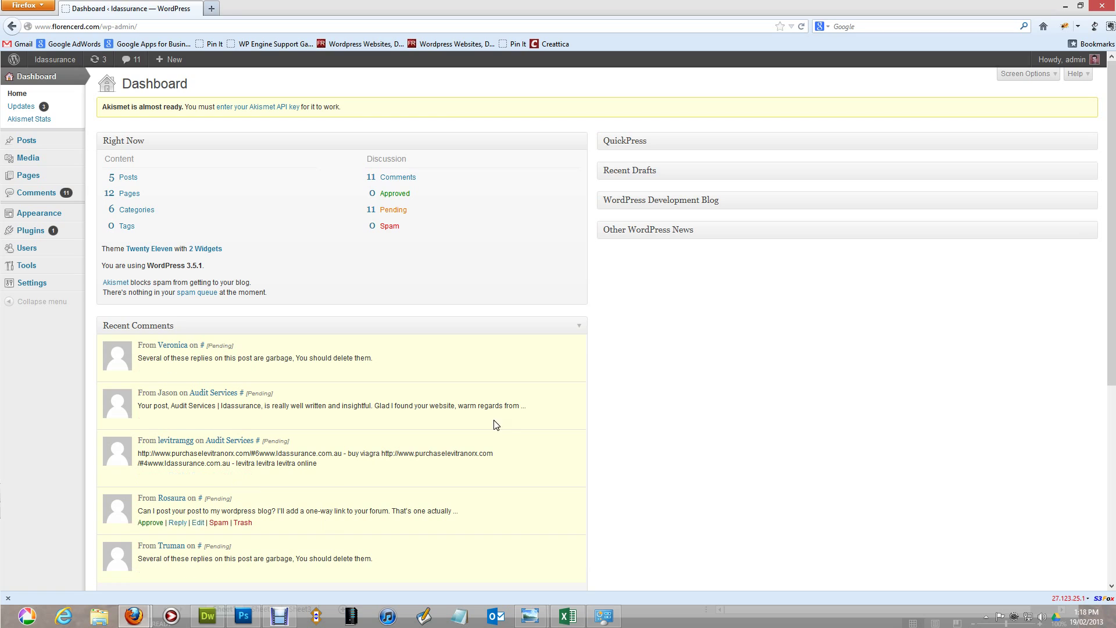
left_click(1089, 144)
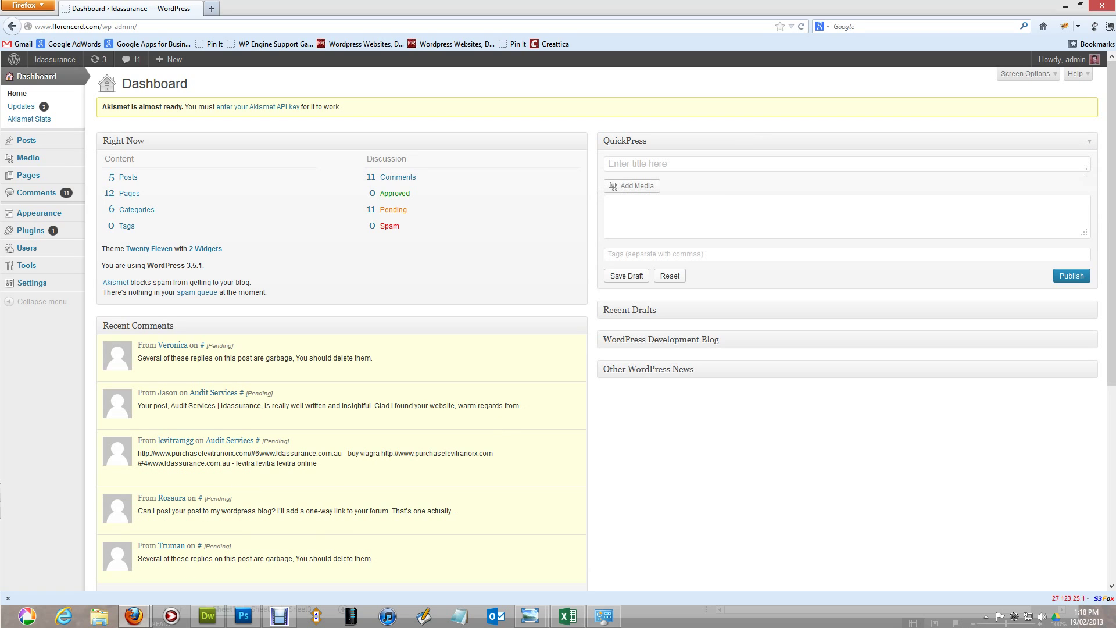
left_click(1091, 319)
left_click(1087, 317)
left_click(1090, 146)
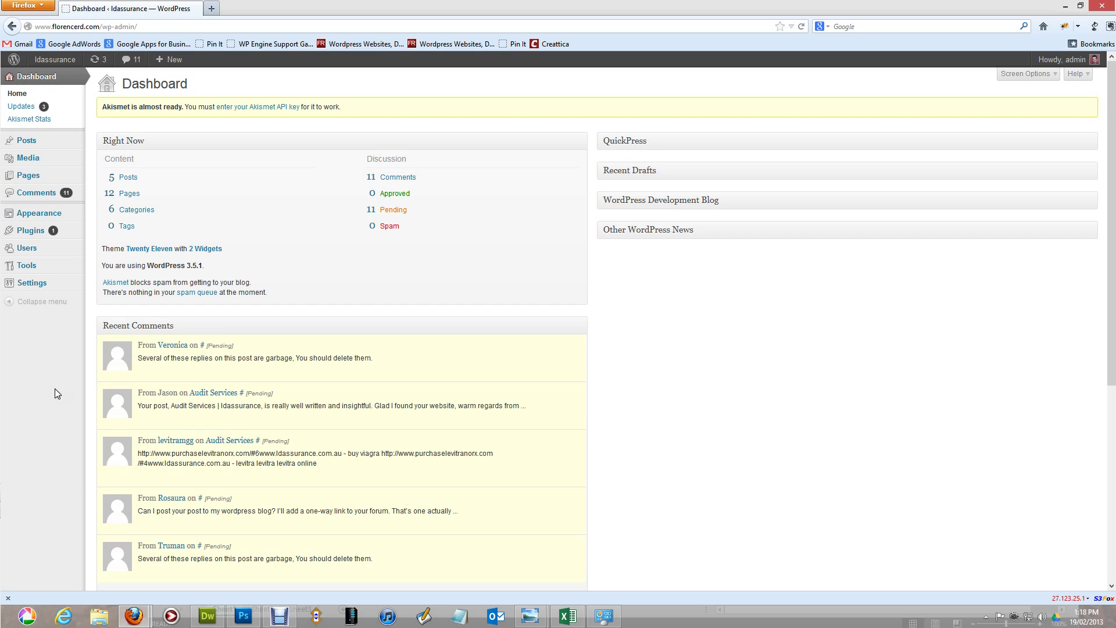
mouse_move(46, 147)
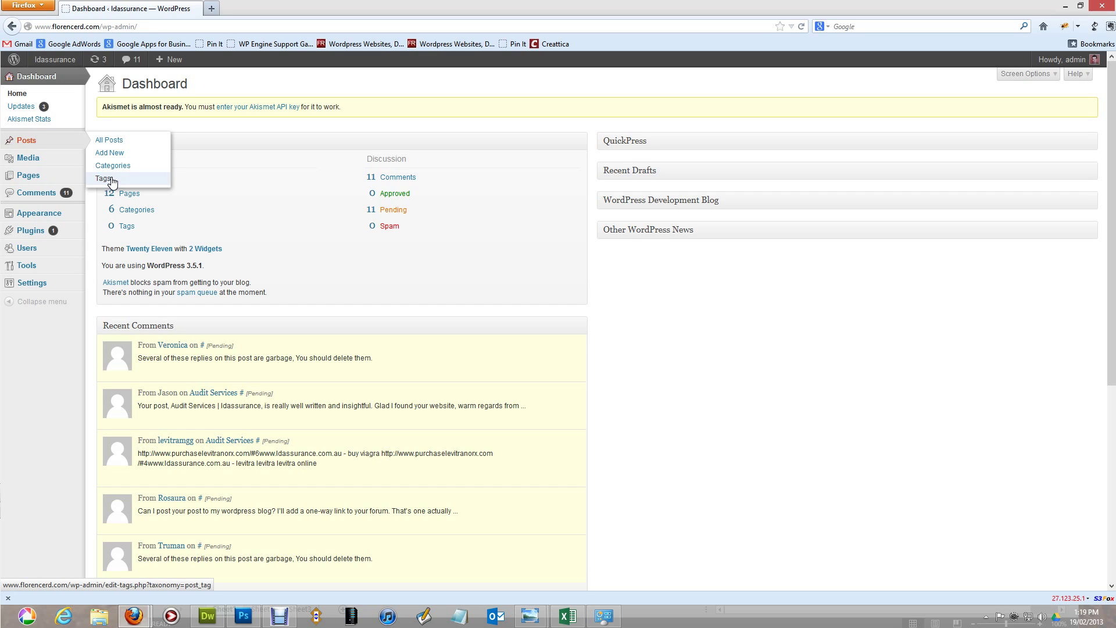
mouse_move(60, 166)
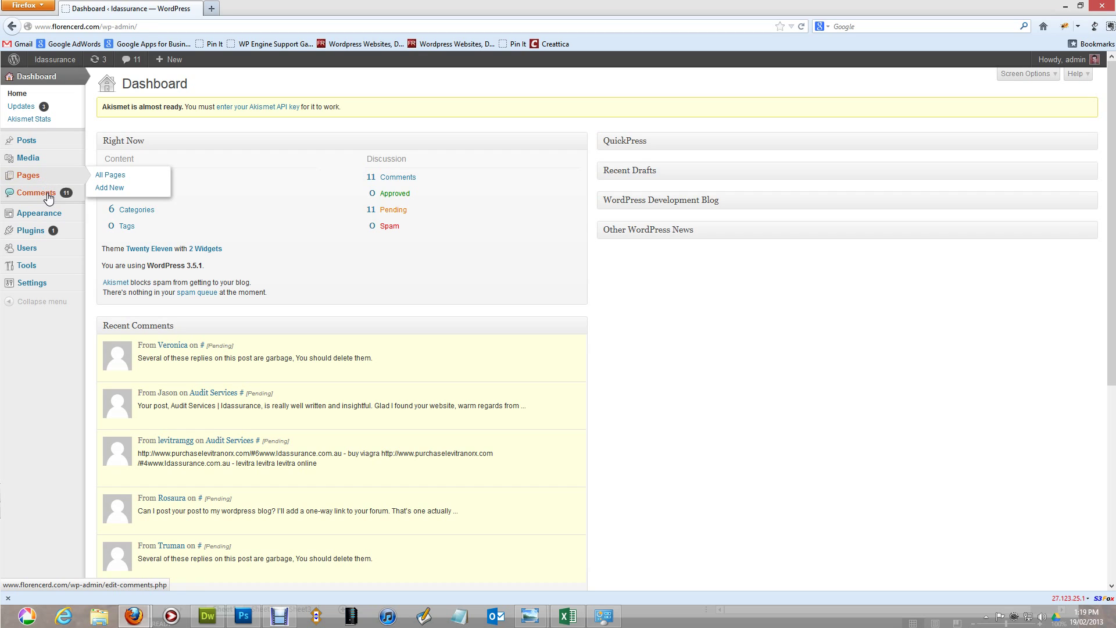
mouse_move(49, 218)
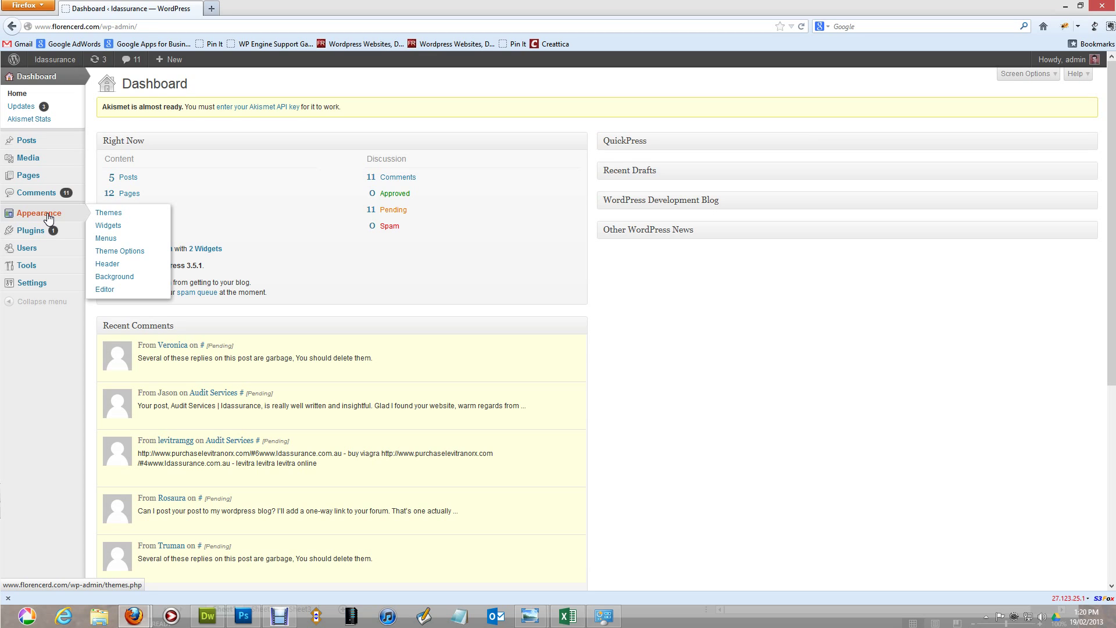
mouse_move(41, 239)
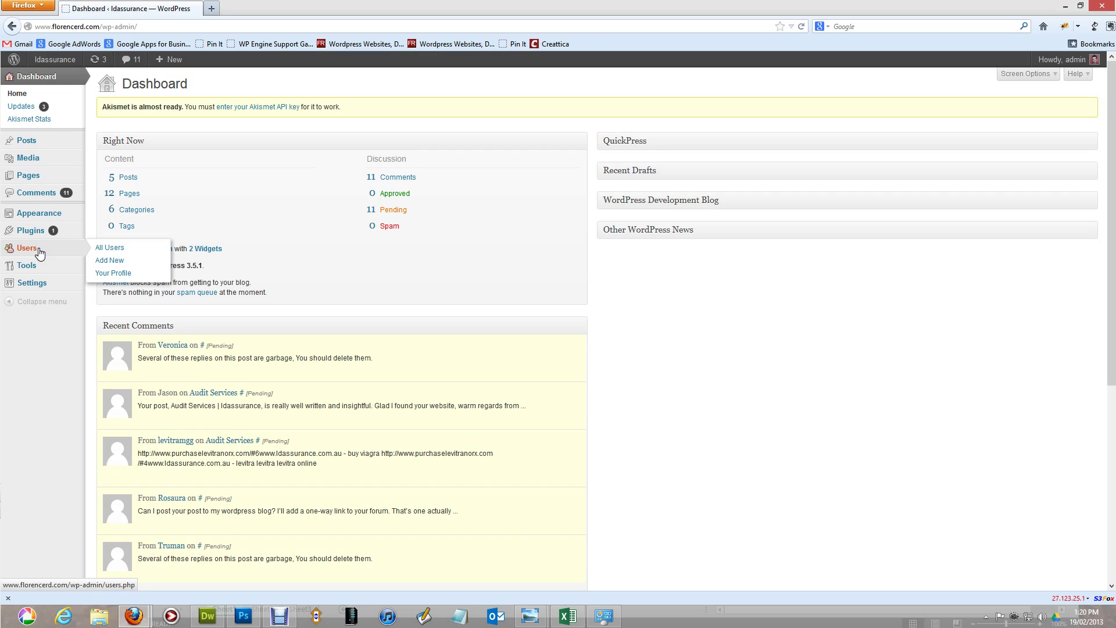
mouse_move(39, 271)
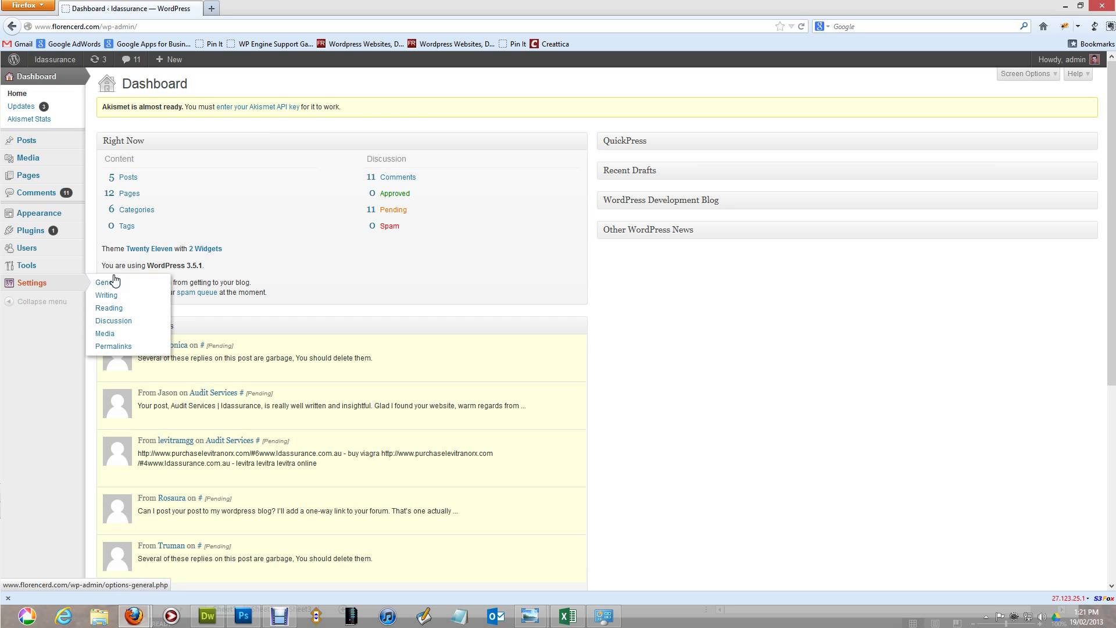
left_click(113, 283)
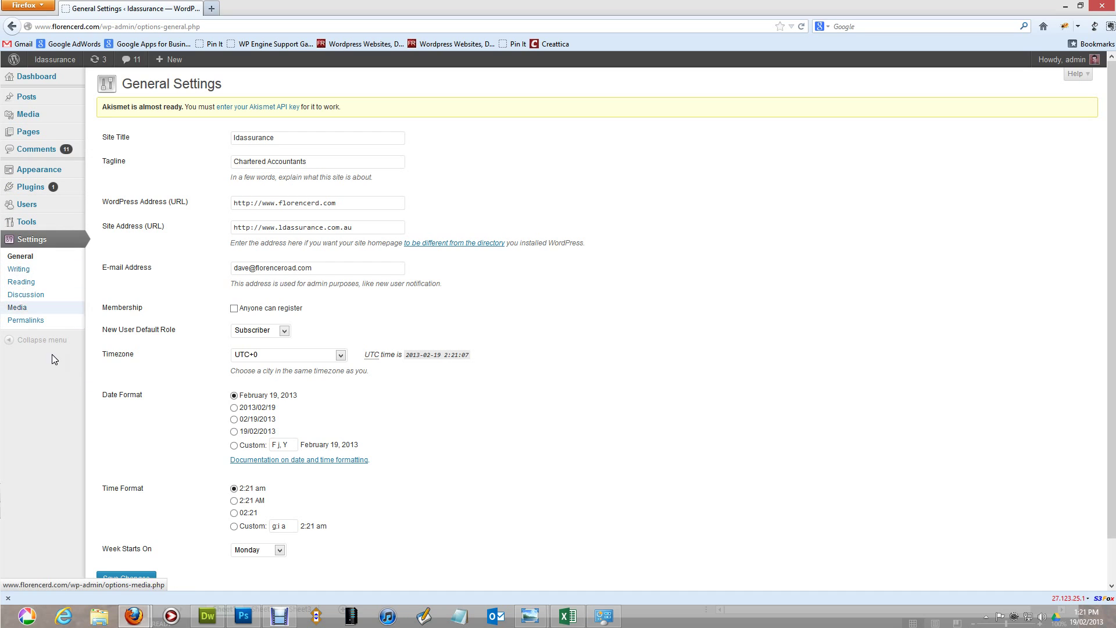
double_click(285, 136)
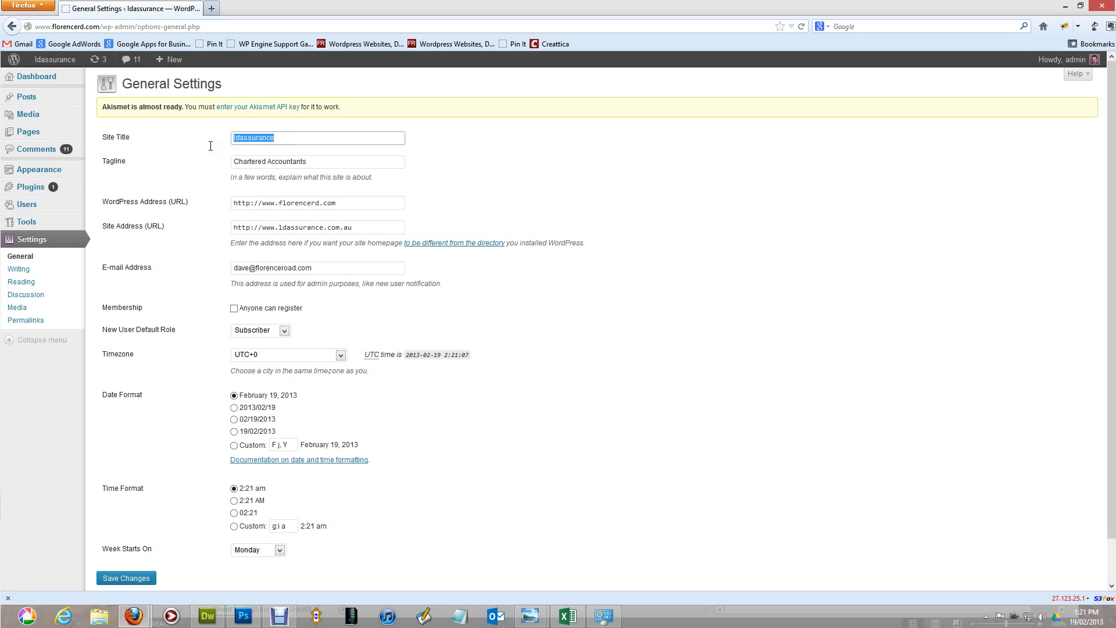
left_click_drag(325, 162, 189, 168)
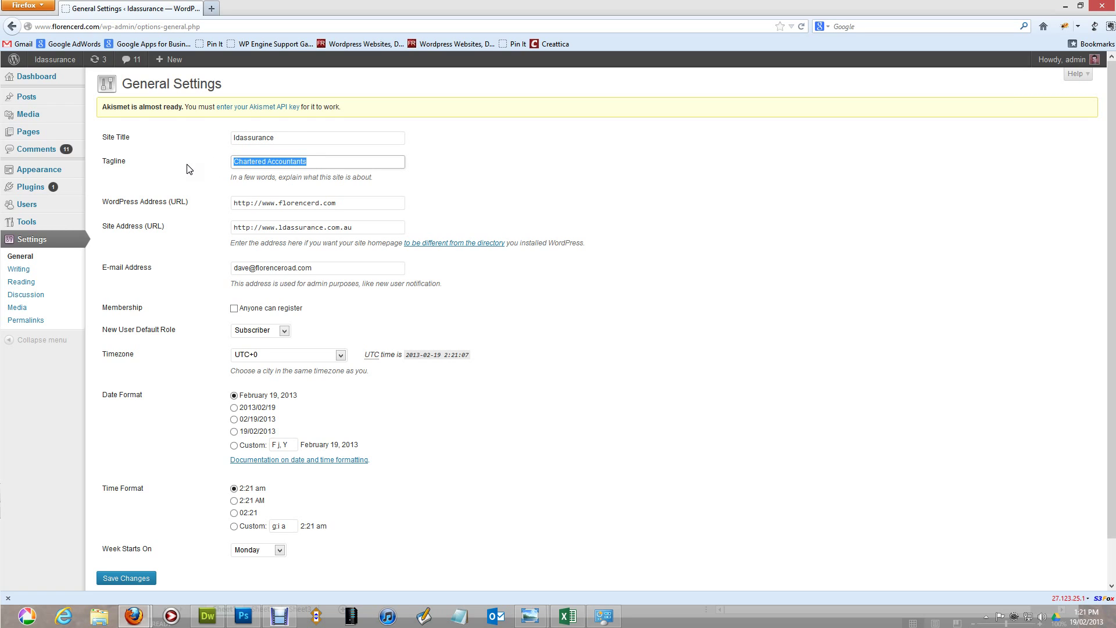
left_click(254, 202)
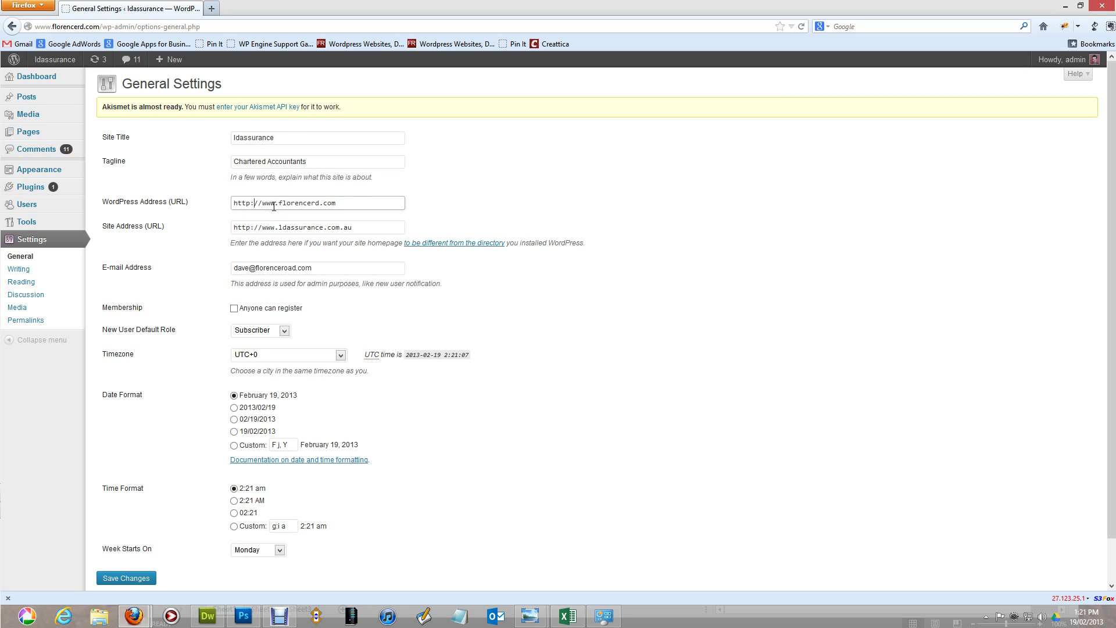
left_click_drag(274, 207, 156, 222)
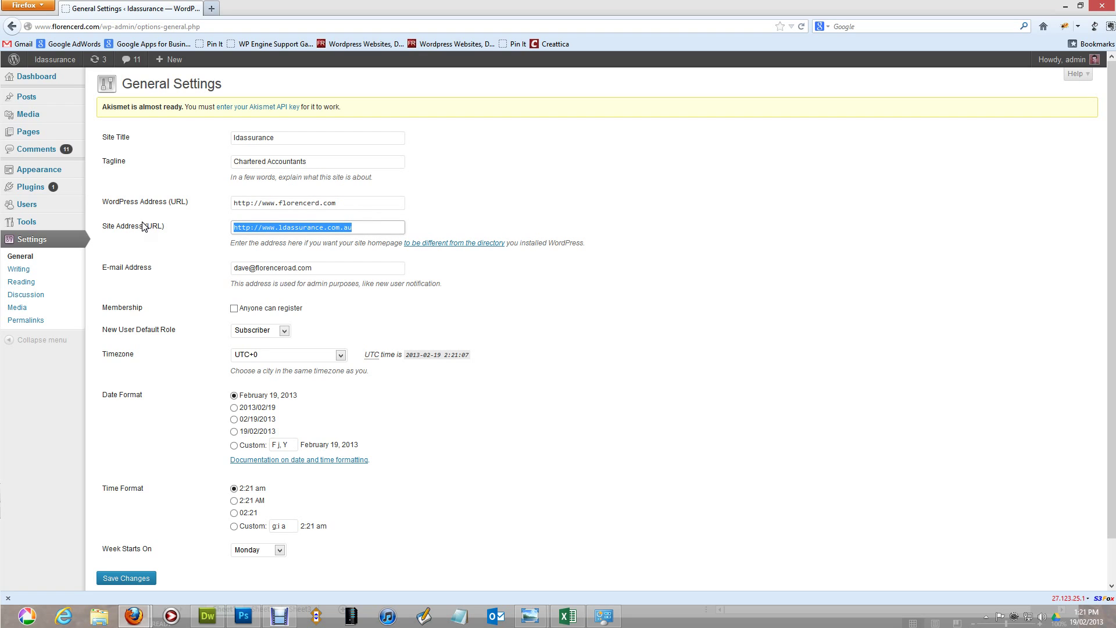
left_click(303, 226)
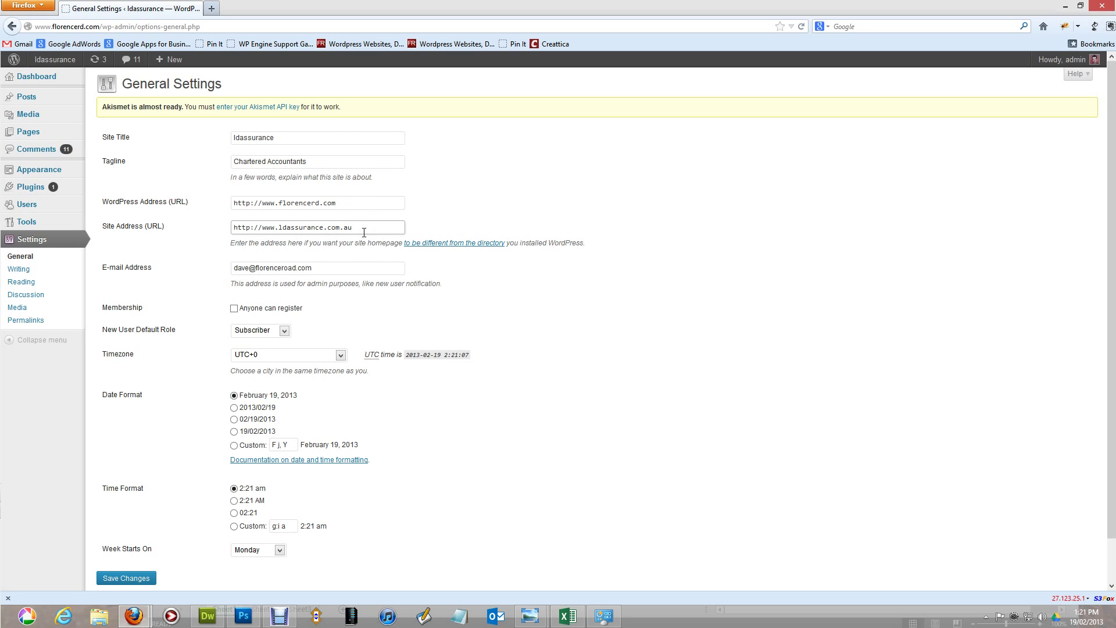
left_click(338, 269)
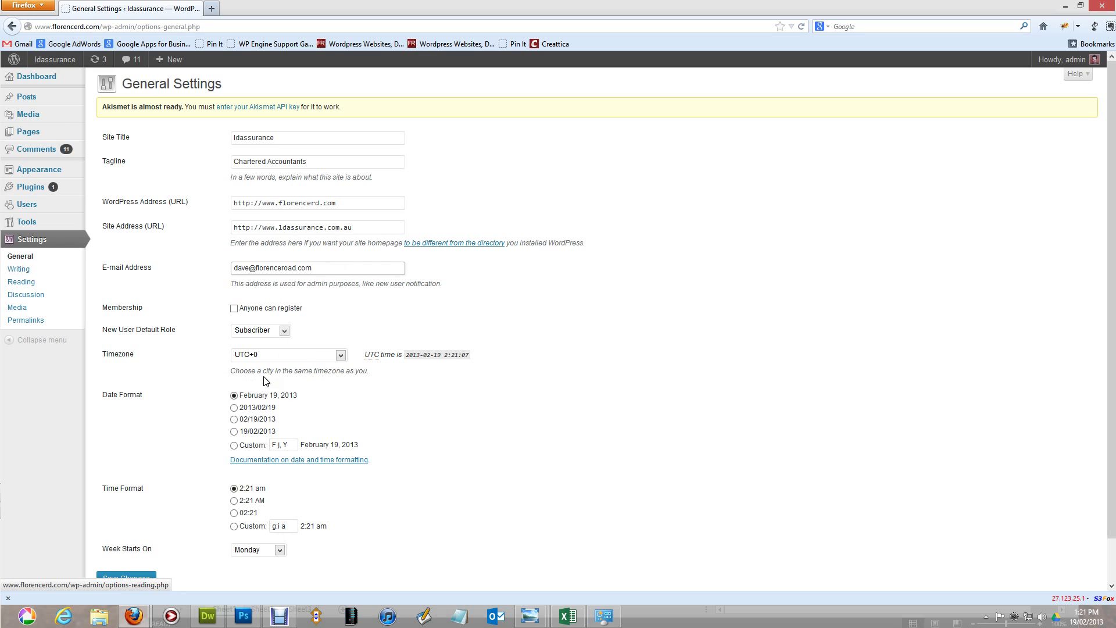
left_click(295, 355)
scroll(303, 436, "up", 5)
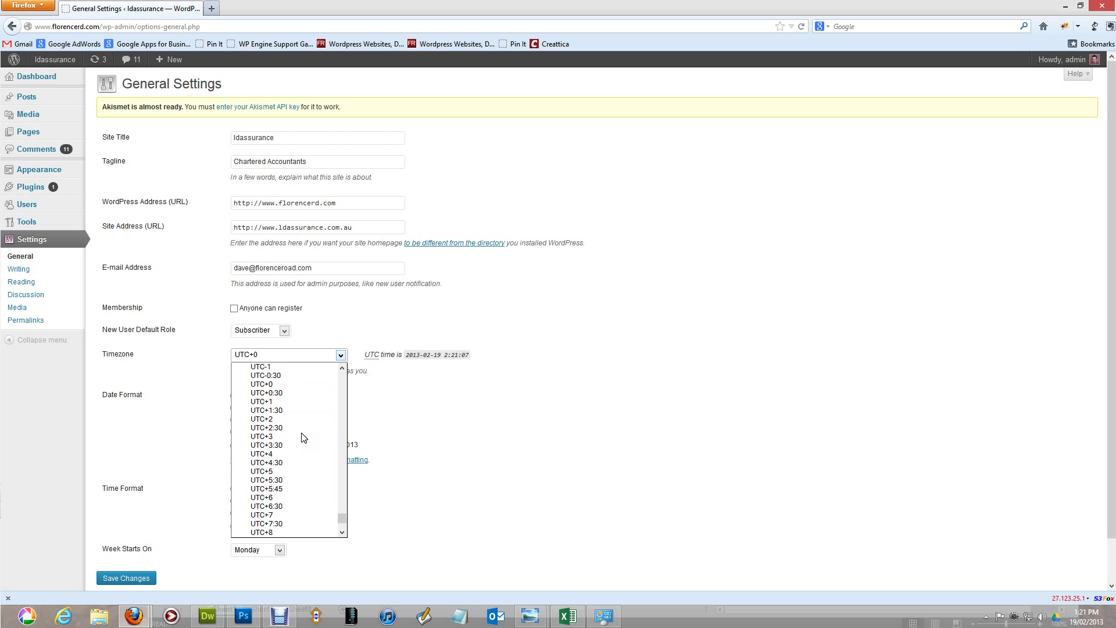
scroll(302, 437, "up", 15)
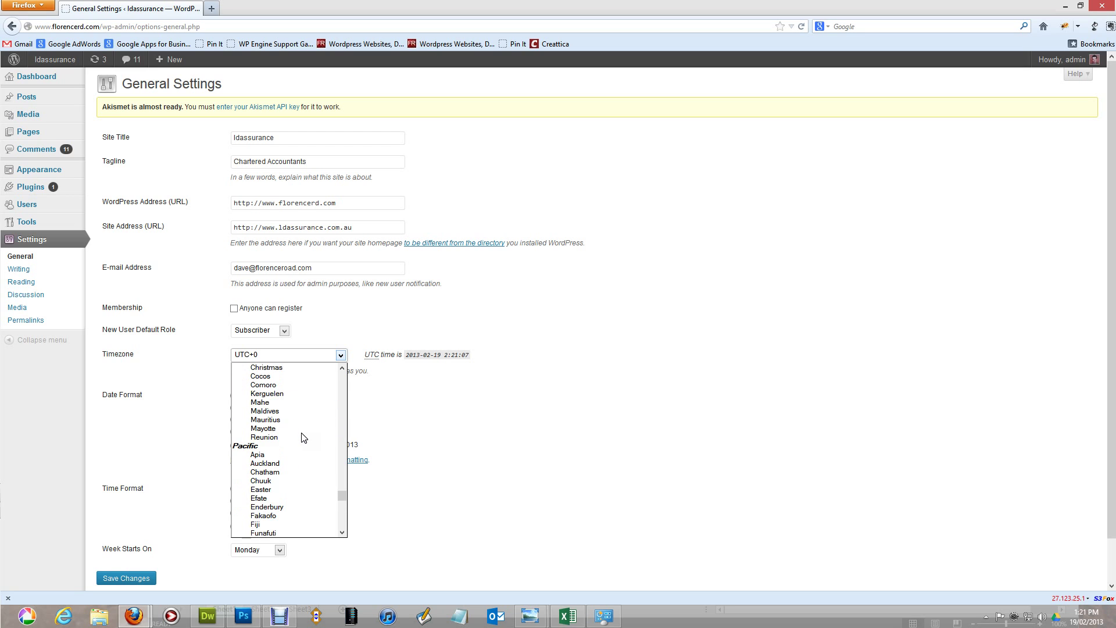
scroll(304, 437, "down", 8)
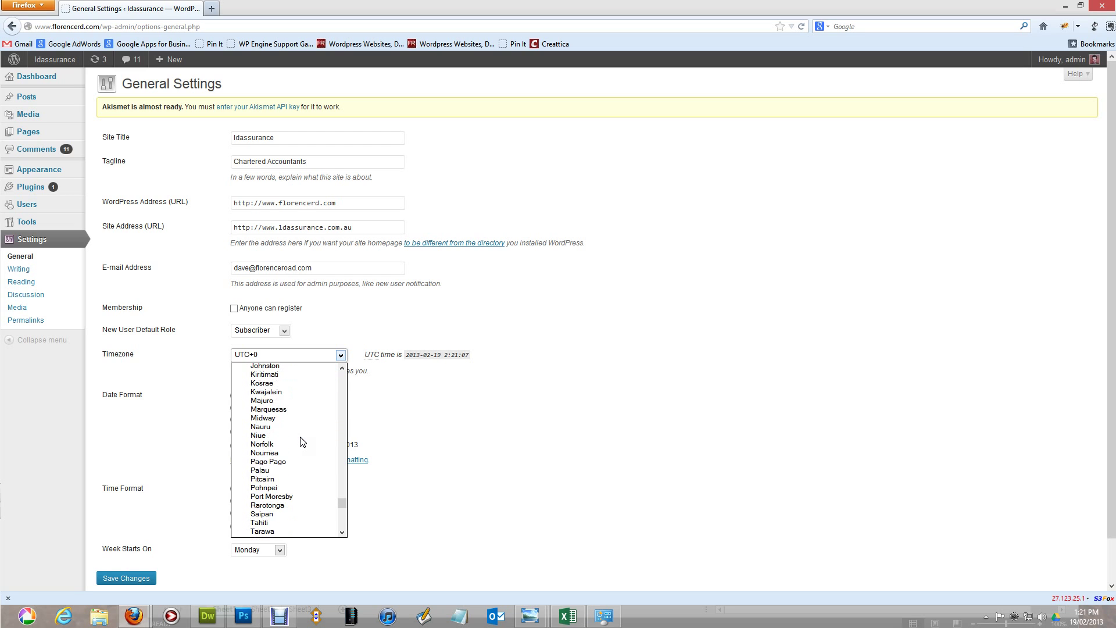
scroll(303, 442, "down", 7)
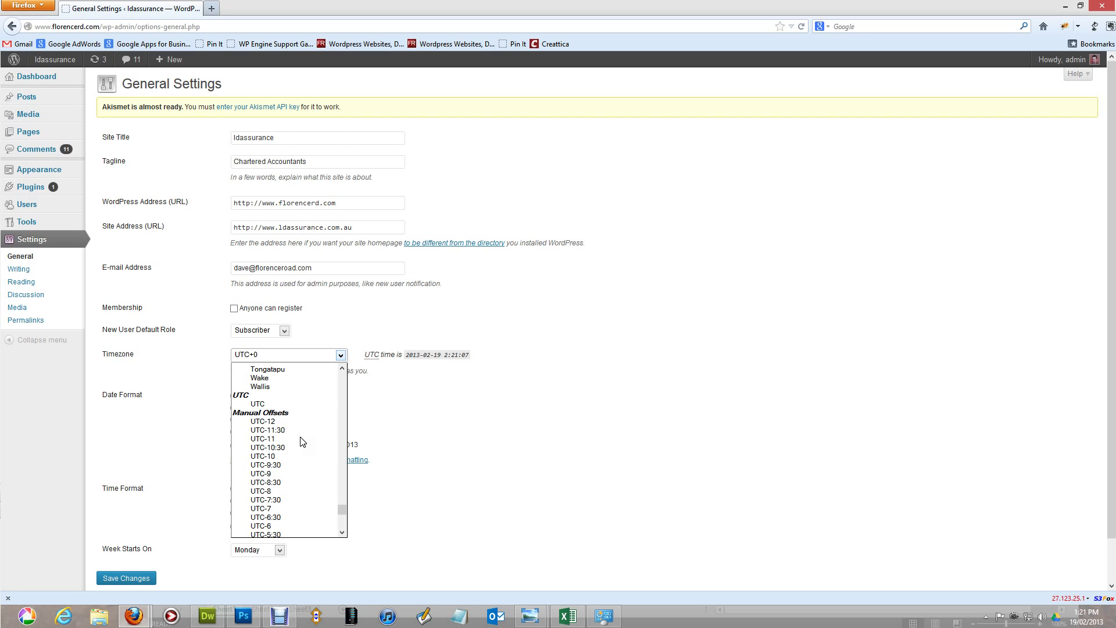
scroll(303, 442, "up", 18)
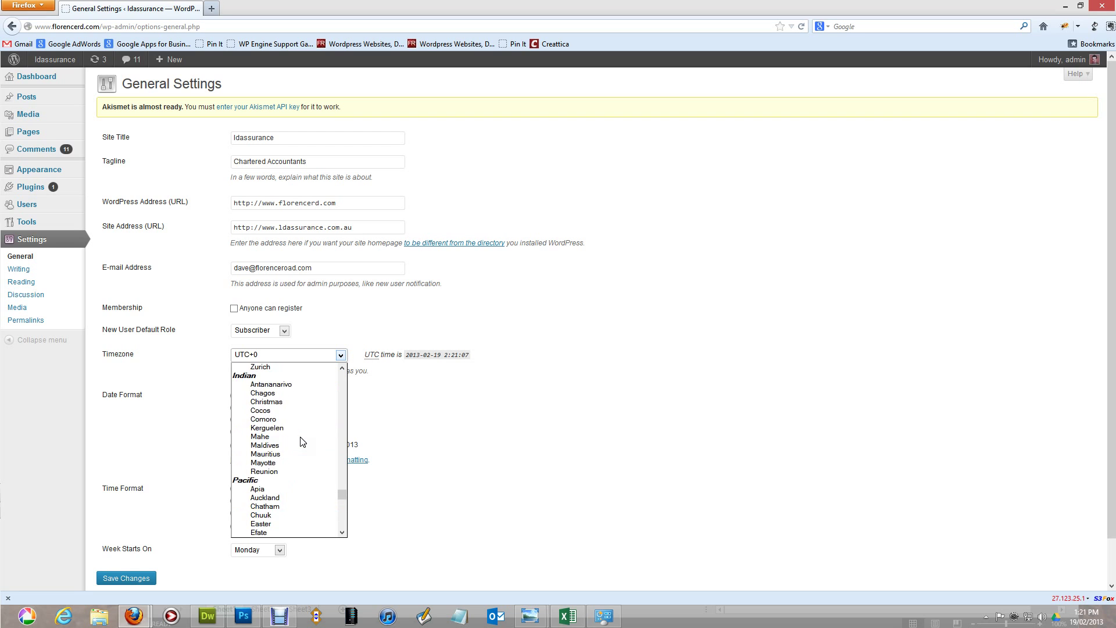
scroll(302, 442, "up", 5)
left_click(505, 396)
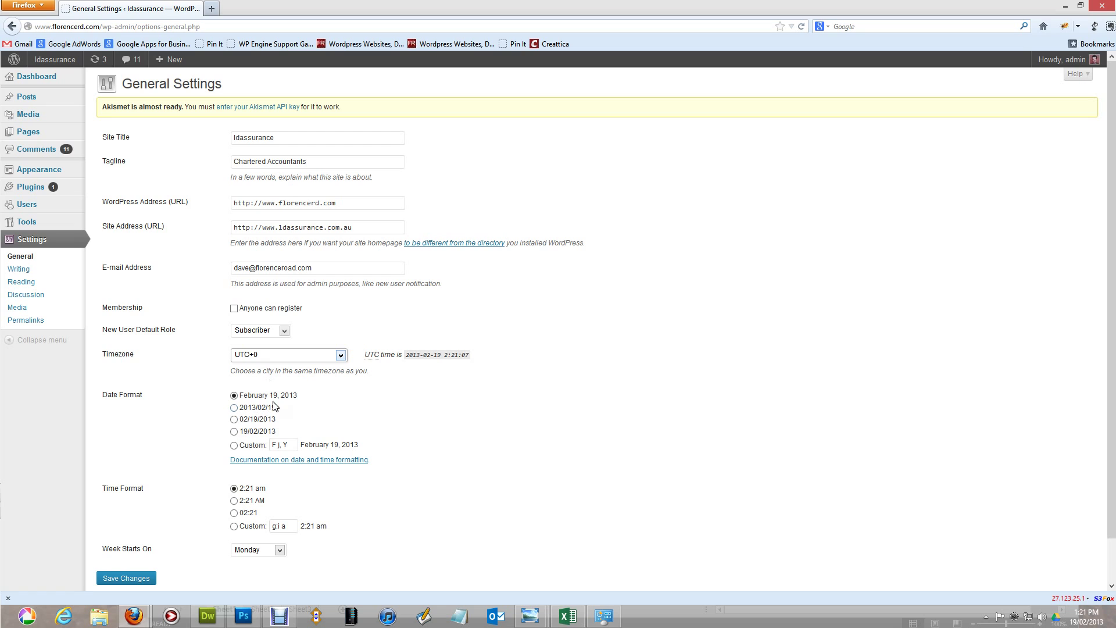
Step: Check the Writing settings' default post category and format choices, keeping Standard, then go to Reading settings
left_click(34, 273)
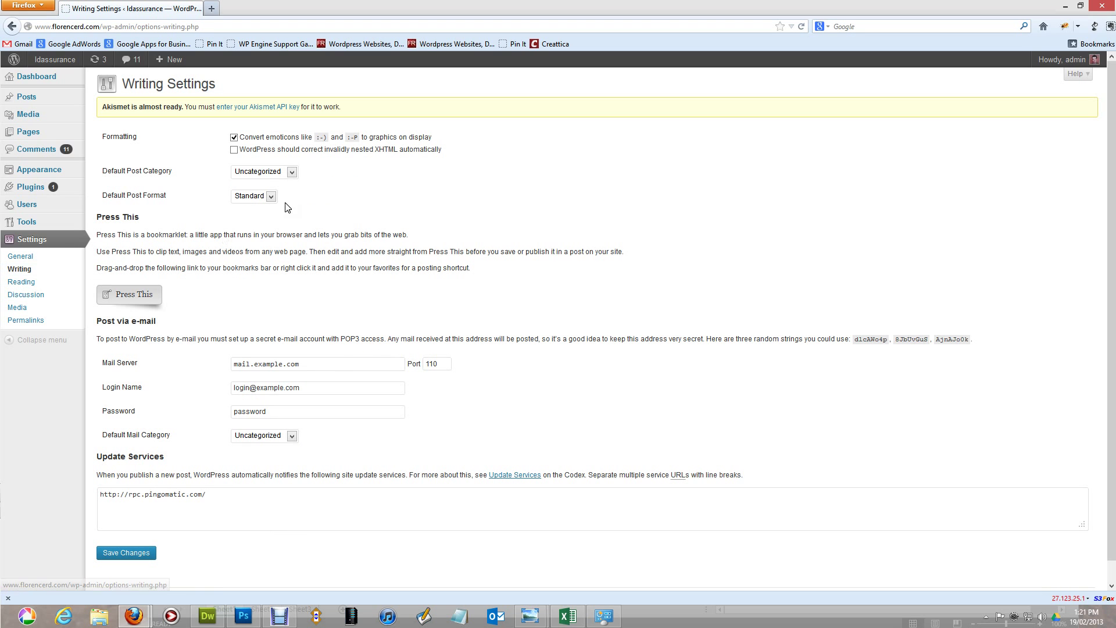
left_click(280, 175)
left_click(279, 174)
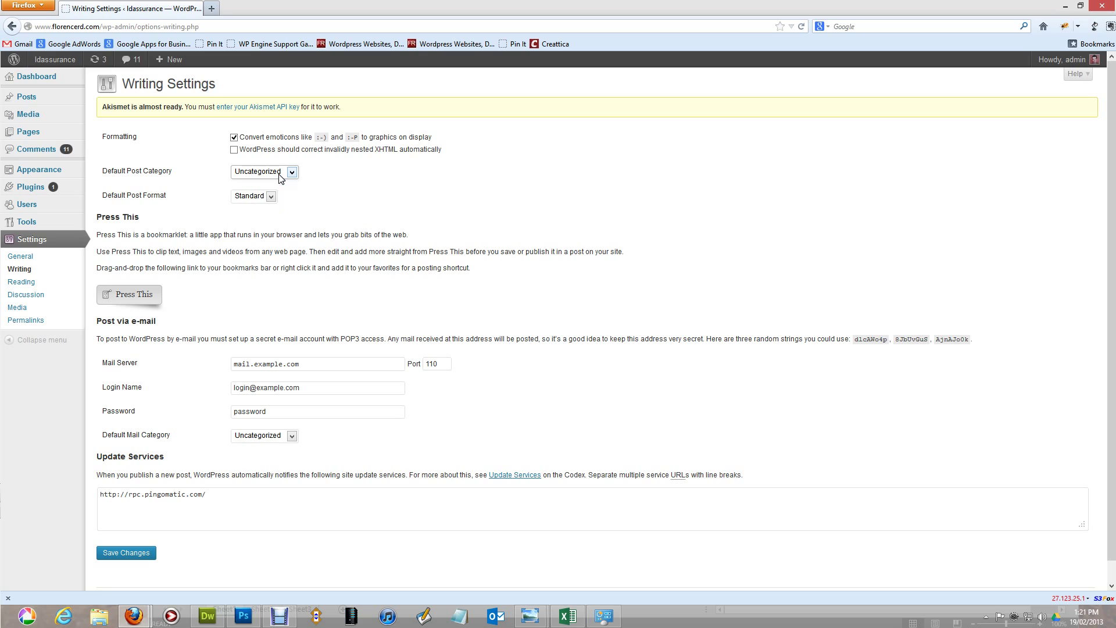
left_click(271, 197)
left_click(270, 199)
left_click(30, 282)
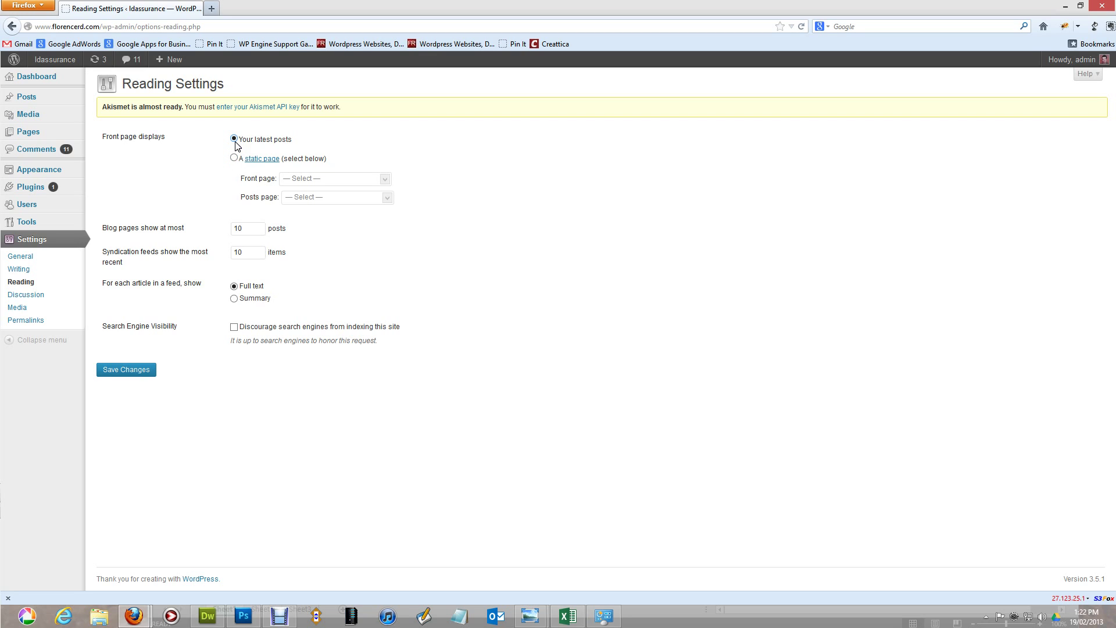
Step: Browse the Discussion, Media and Permalink settings pages, then show the Posts list
left_click(48, 298)
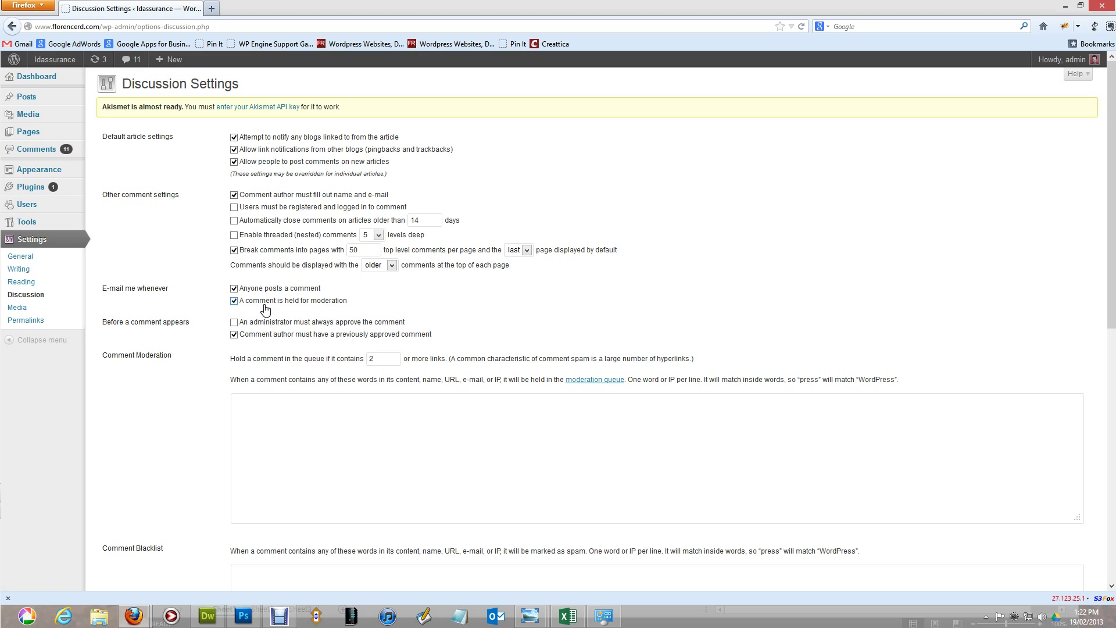
left_click(45, 314)
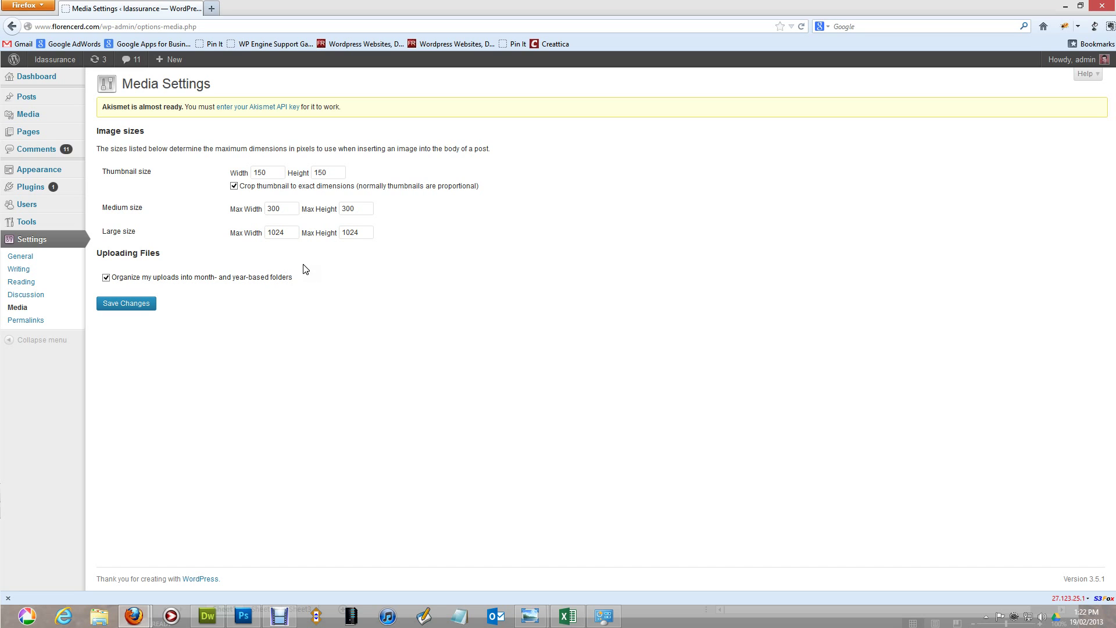
left_click(65, 322)
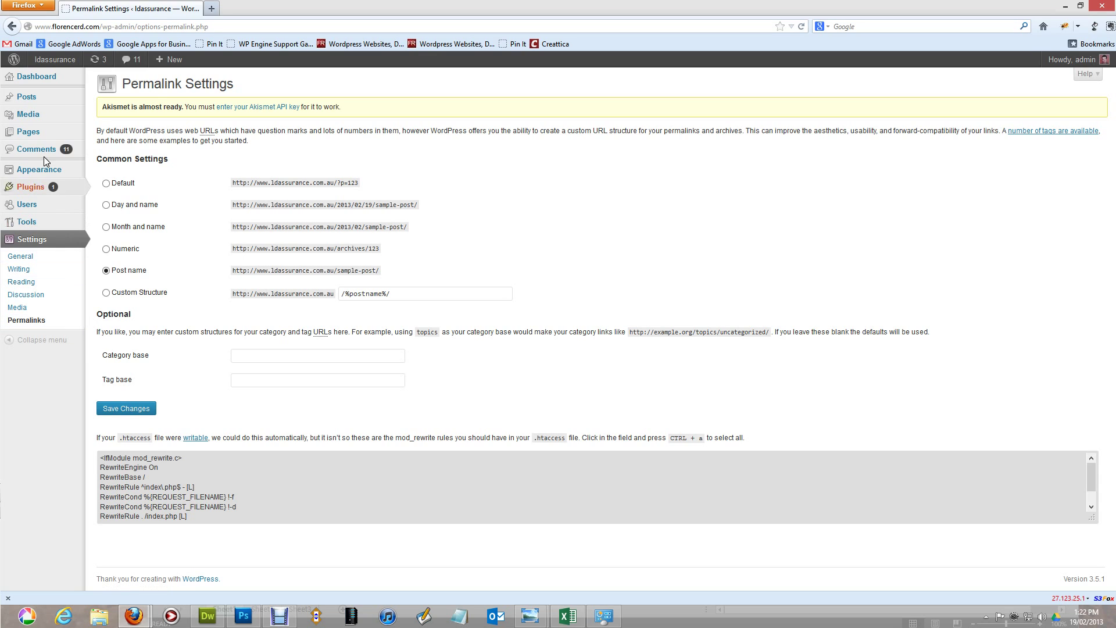
left_click(39, 102)
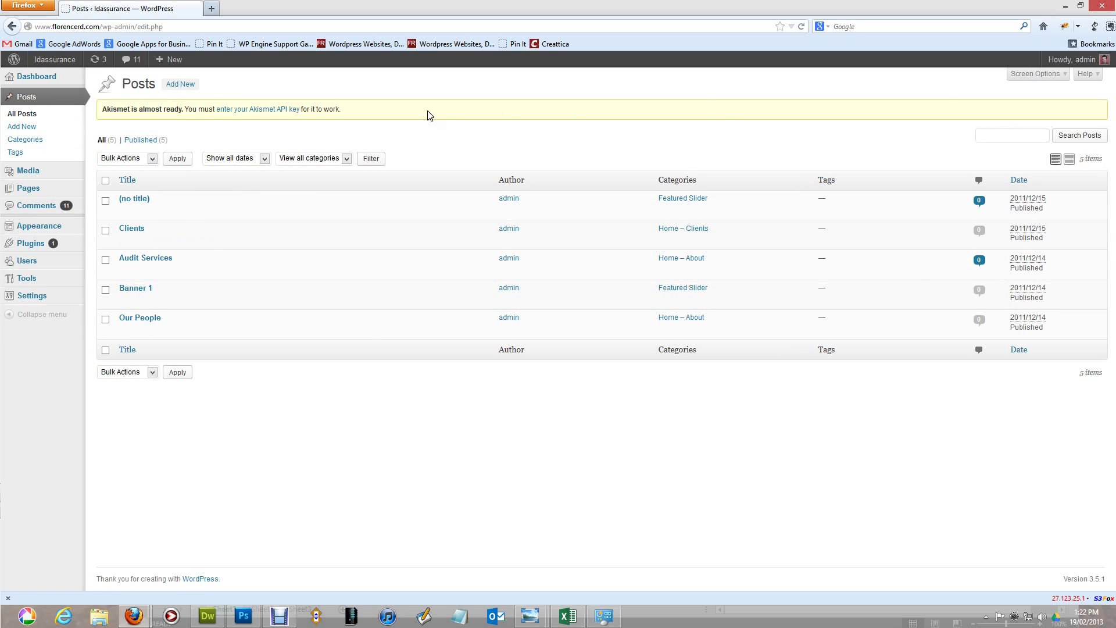
Step: Show Posts > Categories, listing Featured Slider, Home – About, Home – Clients, Home – People, Jobs and Uncategorized
mouse_move(215, 329)
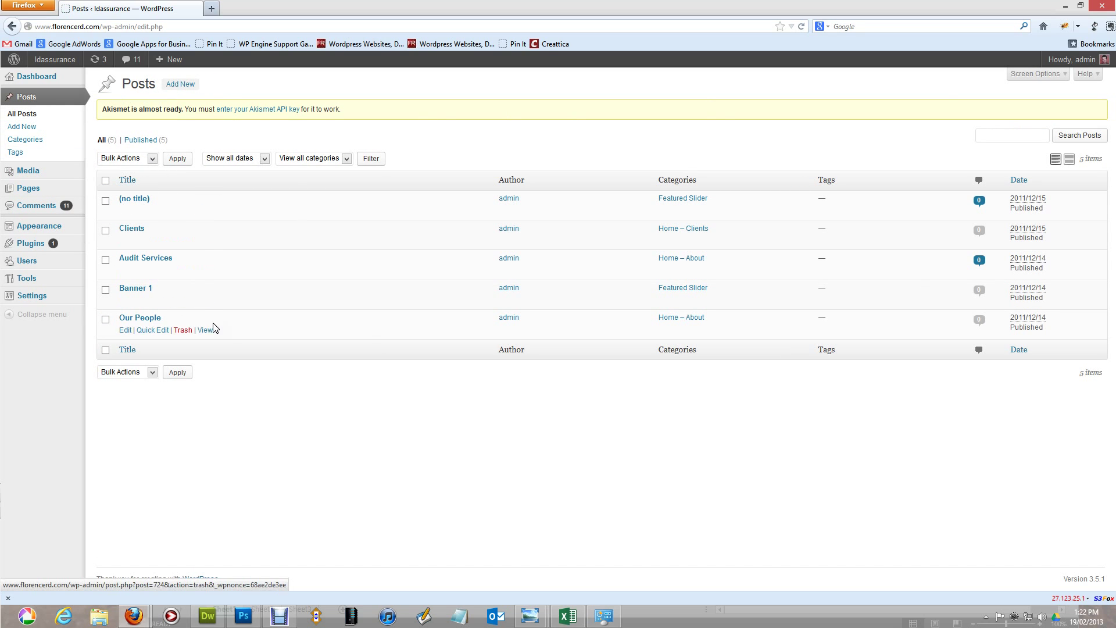
left_click(36, 142)
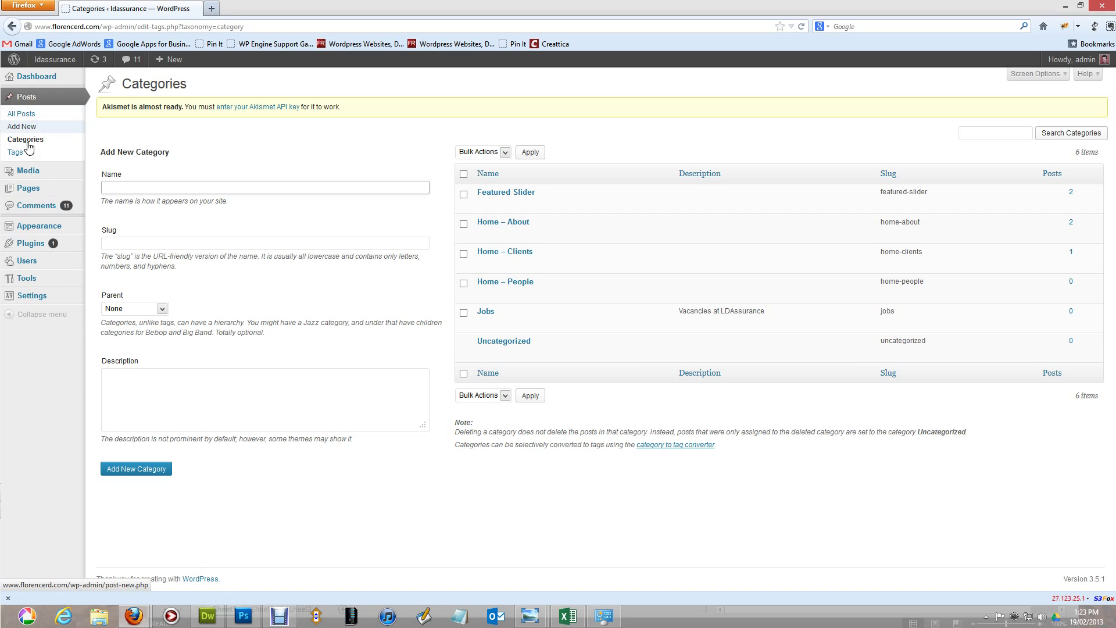
mouse_move(29, 176)
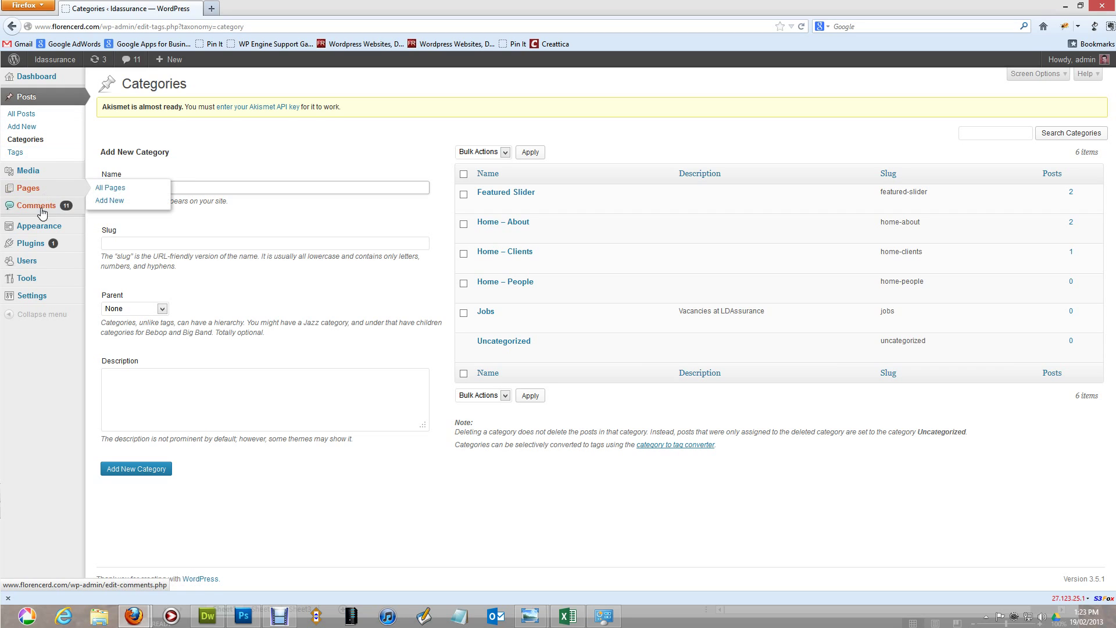
mouse_move(41, 231)
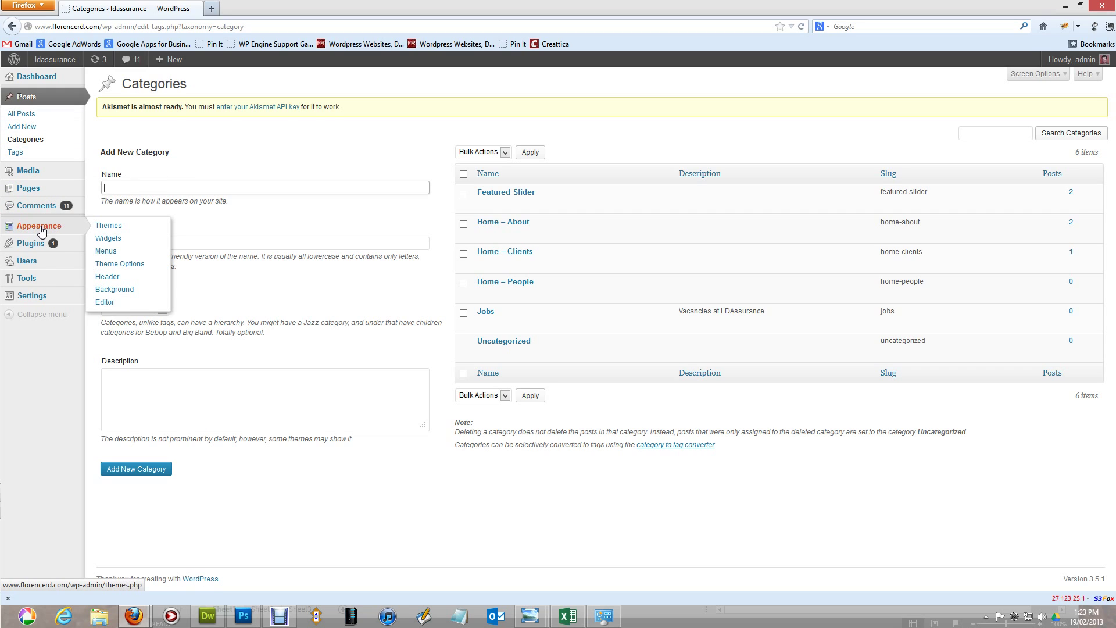